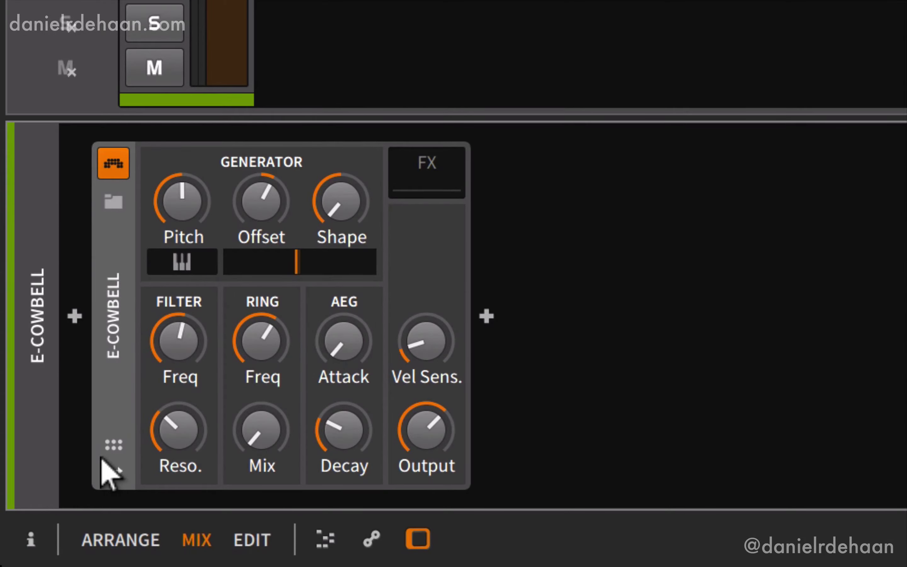
# Reveal the three empty modulator slots beside the E-Cowbell device.
pyautogui.click(108, 451)
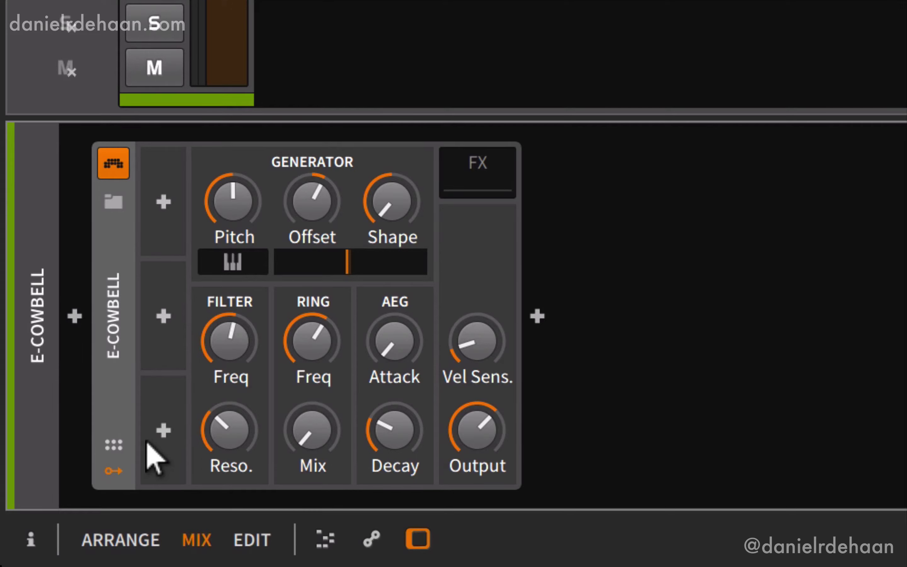
# Collapse the modulator column, leaving only the E-Cowbell's Generator, Filter, Ring and AEG controls.
pyautogui.click(107, 468)
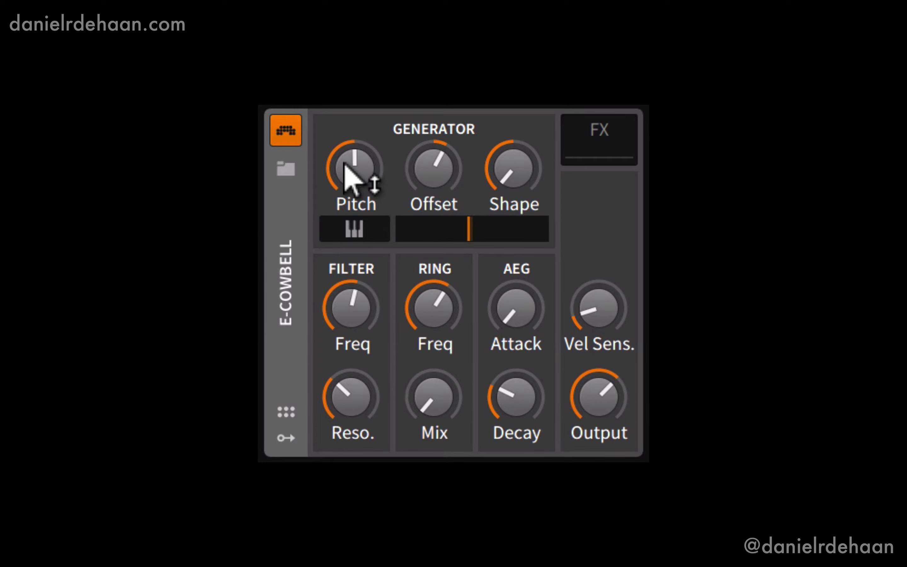
# Sweep the Generator Pitch knob, then enable keyboard tracking so played notes set the pitch.
pyautogui.moveTo(344, 166)
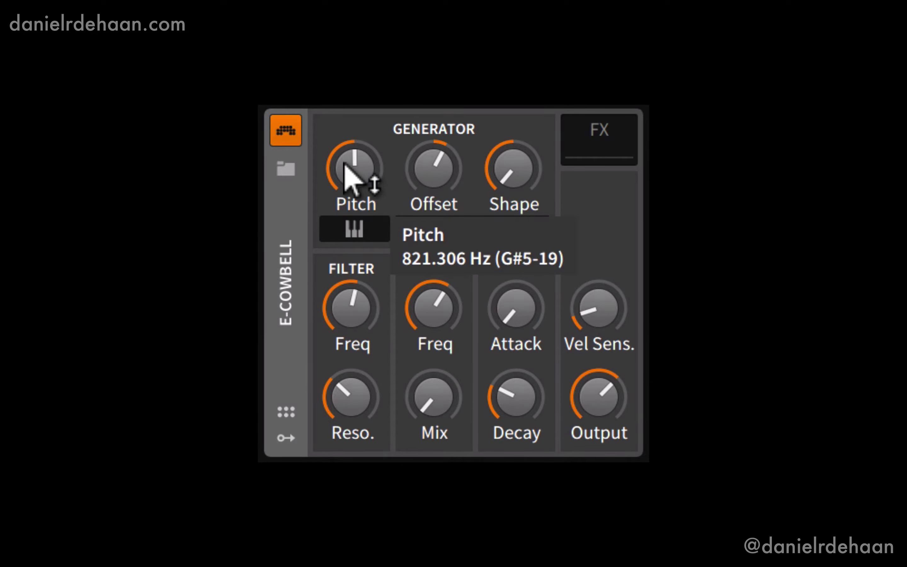
pyautogui.moveTo(344, 166)
pyautogui.mouseDown()
pyautogui.moveTo(345, 142)
pyautogui.moveTo(345, 210)
pyautogui.moveTo(345, 171)
pyautogui.moveTo(344, 181)
pyautogui.mouseUp()
pyautogui.moveTo(350, 157)
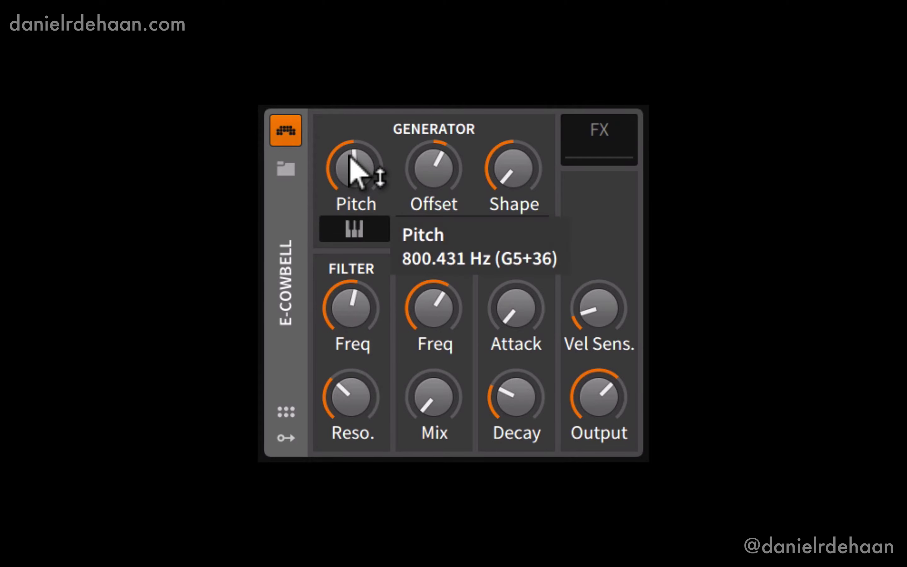
pyautogui.click(340, 225)
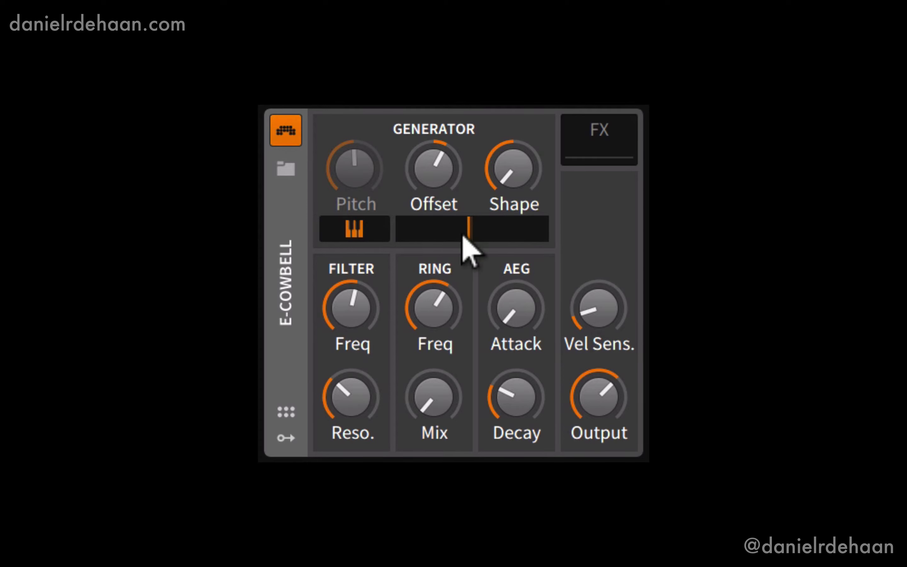
# Sweep Osc Mix from 0% to 100% and raise Offset to about +6.857 st.
pyautogui.moveTo(456, 228); pyautogui.dragTo(399, 229)
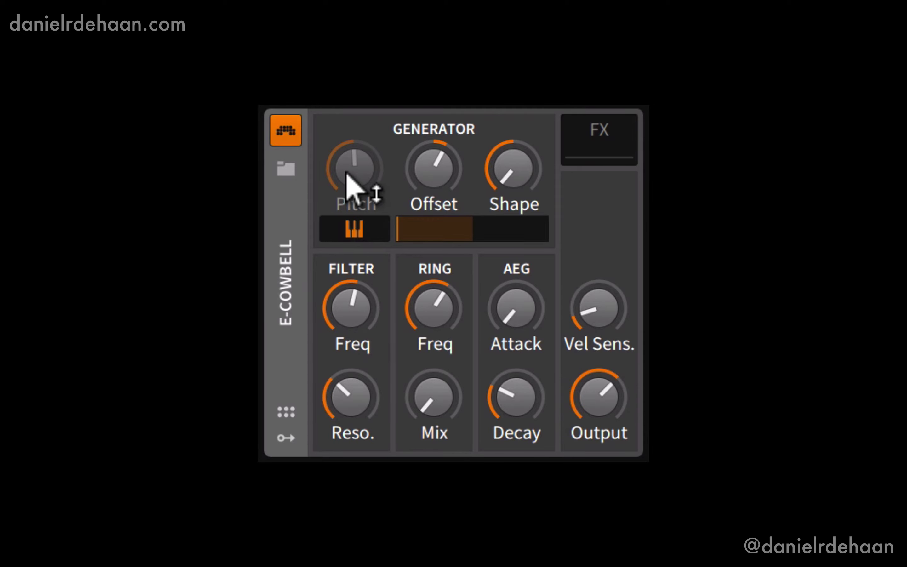
pyautogui.moveTo(456, 233)
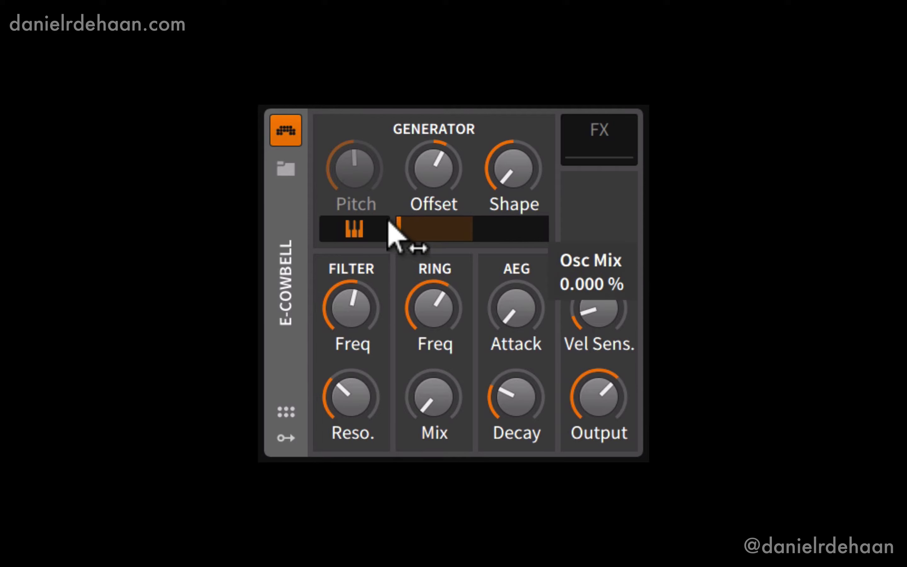
pyautogui.moveTo(440, 227)
pyautogui.mouseDown()
pyautogui.moveTo(599, 227)
pyautogui.moveTo(542, 229)
pyautogui.mouseUp()
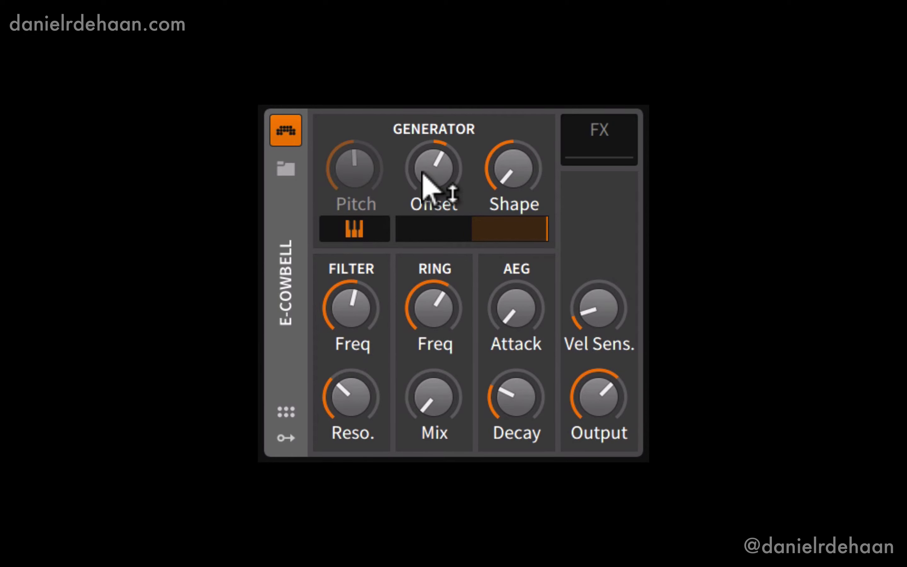
pyautogui.moveTo(423, 174)
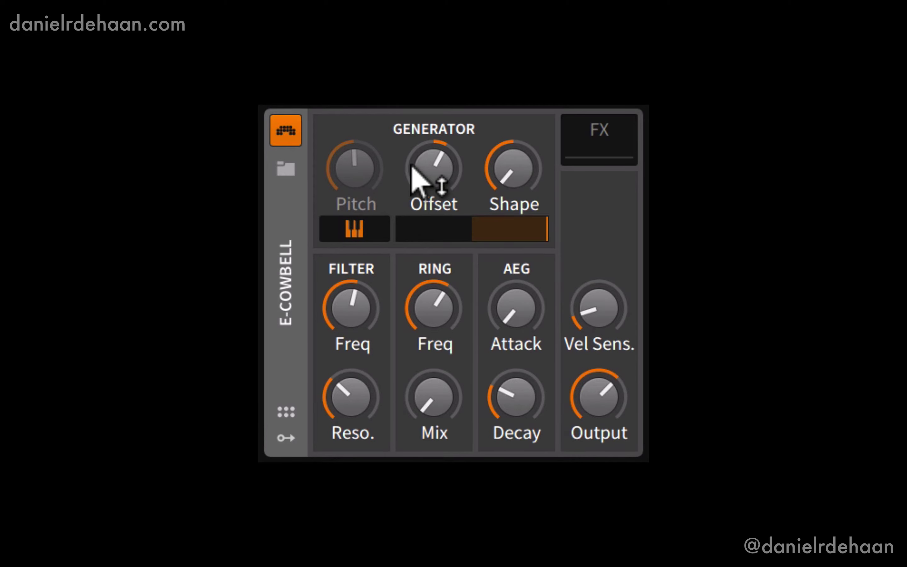
pyautogui.moveTo(424, 173)
pyautogui.mouseDown()
pyautogui.moveTo(423, 124)
pyautogui.moveTo(424, 242)
pyautogui.moveTo(423, 145)
pyautogui.moveTo(423, 154)
pyautogui.mouseUp()
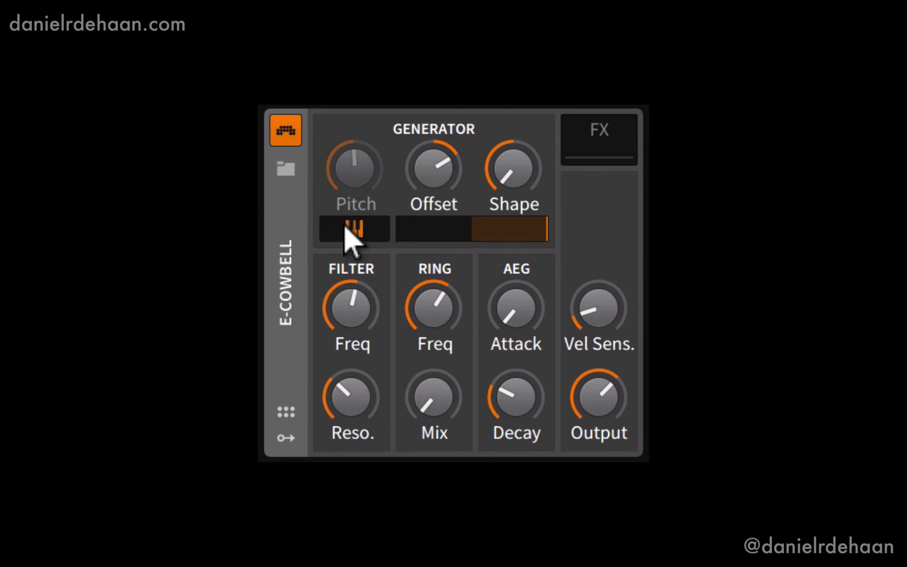
# Turn off keyboard tracking and lower the oscillator mix to about 52%.
pyautogui.click(355, 230)
pyautogui.click(544, 230)
pyautogui.moveTo(544, 231); pyautogui.dragTo(465, 233)
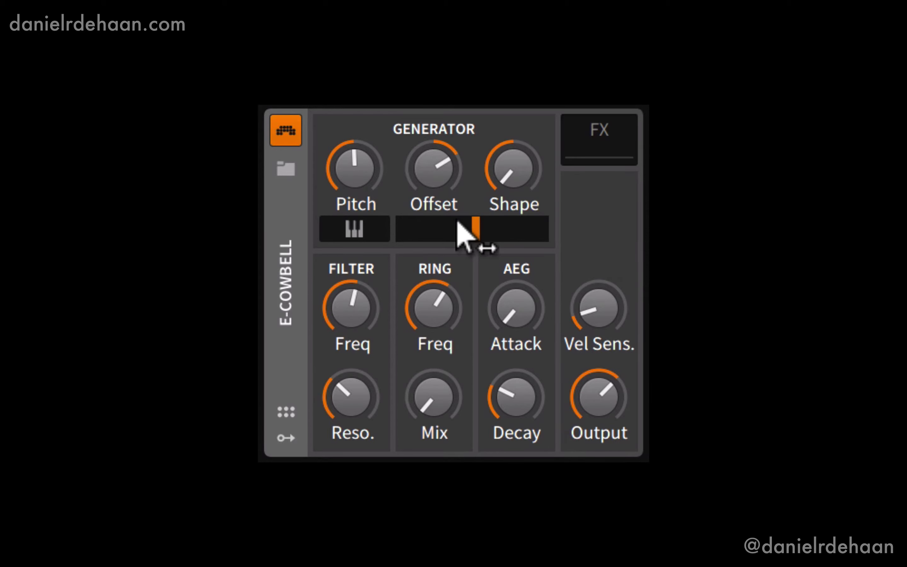
# Retune the fixed Pitch lower toward 400 Hz, then switch keyboard tracking back on.
pyautogui.click(359, 184)
pyautogui.moveTo(359, 183); pyautogui.dragTo(331, 169)
pyautogui.moveTo(331, 169)
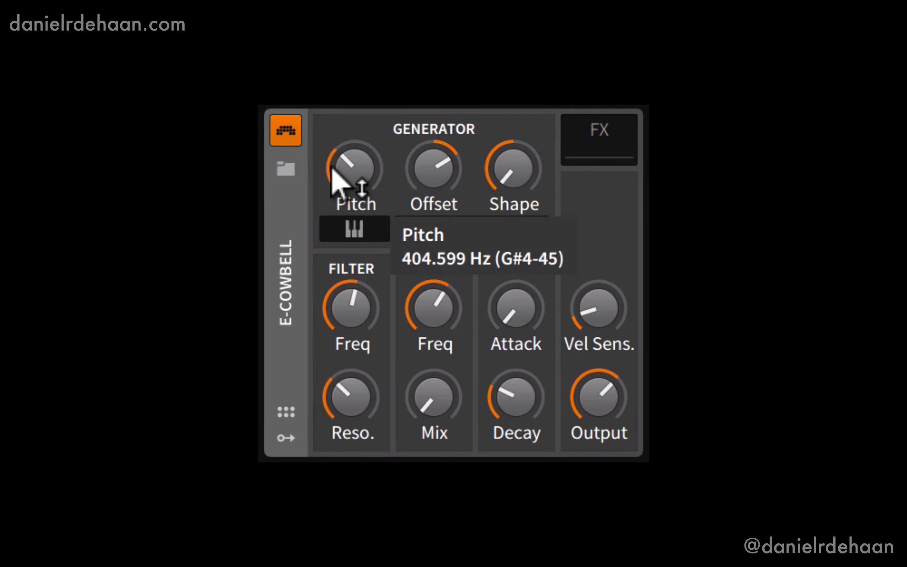
pyautogui.moveTo(331, 169)
pyautogui.mouseDown()
pyautogui.moveTo(332, 193)
pyautogui.moveTo(332, 161)
pyautogui.moveTo(332, 177)
pyautogui.mouseUp()
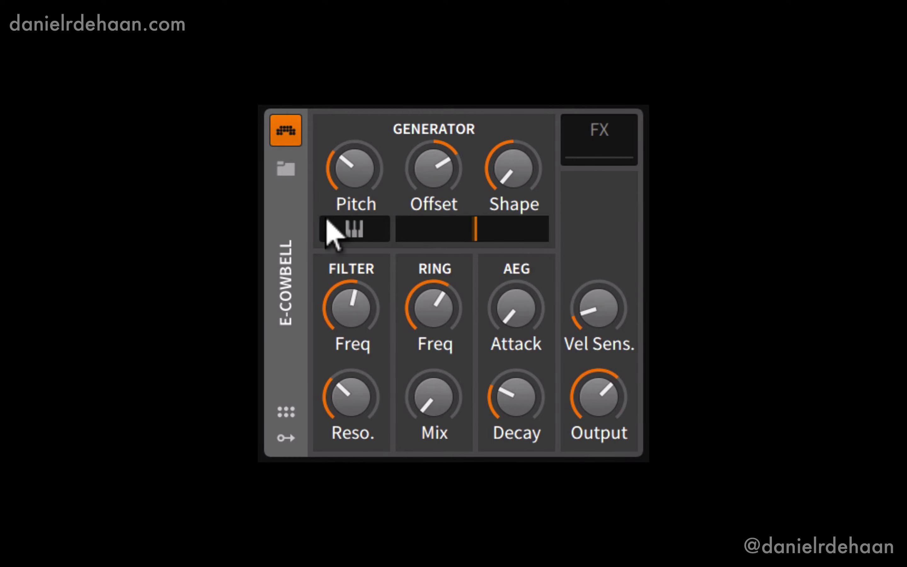
pyautogui.click(344, 229)
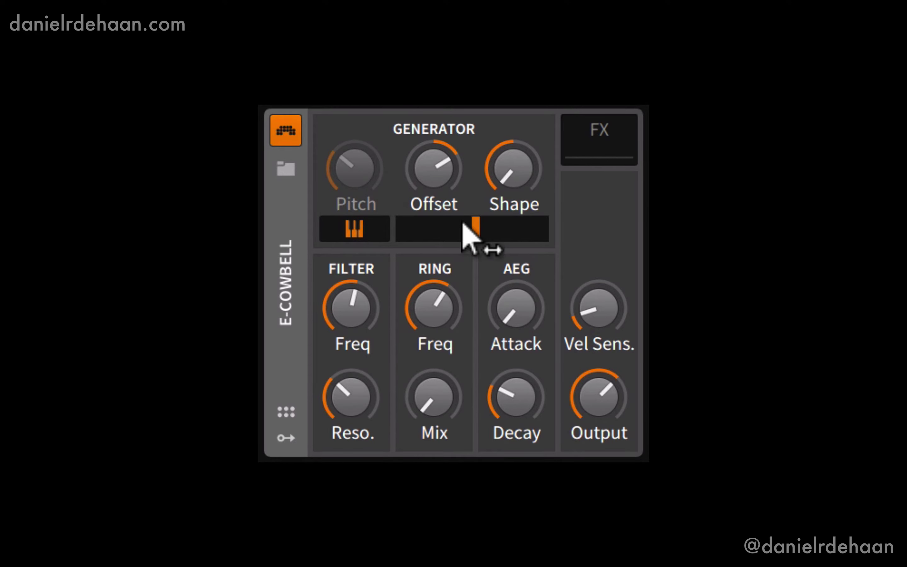
# Set the oscillator mix to 0% and sweep the Shape knob through its range.
pyautogui.moveTo(505, 176)
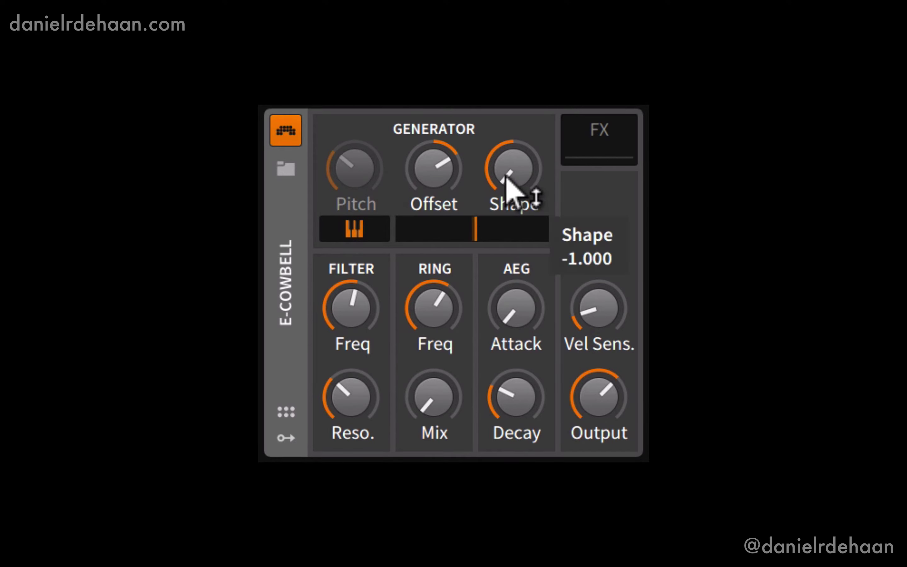
pyautogui.moveTo(476, 225); pyautogui.dragTo(386, 240)
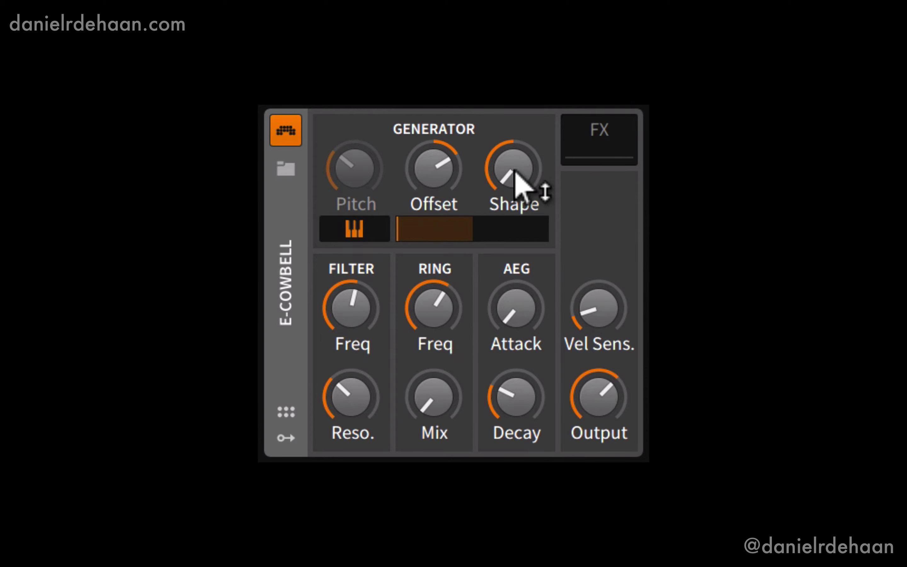
pyautogui.moveTo(509, 183)
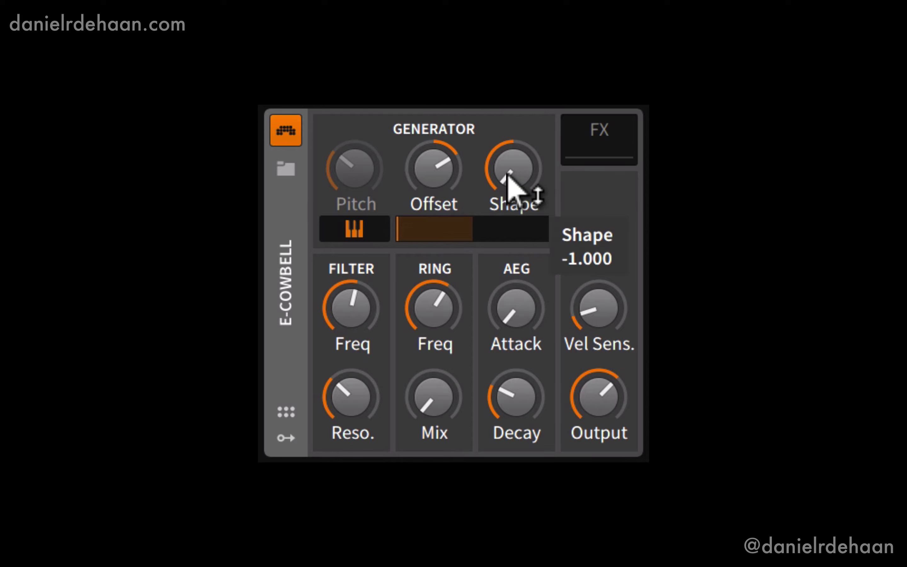
pyautogui.moveTo(508, 175); pyautogui.dragTo(509, 262)
pyautogui.moveTo(510, 169)
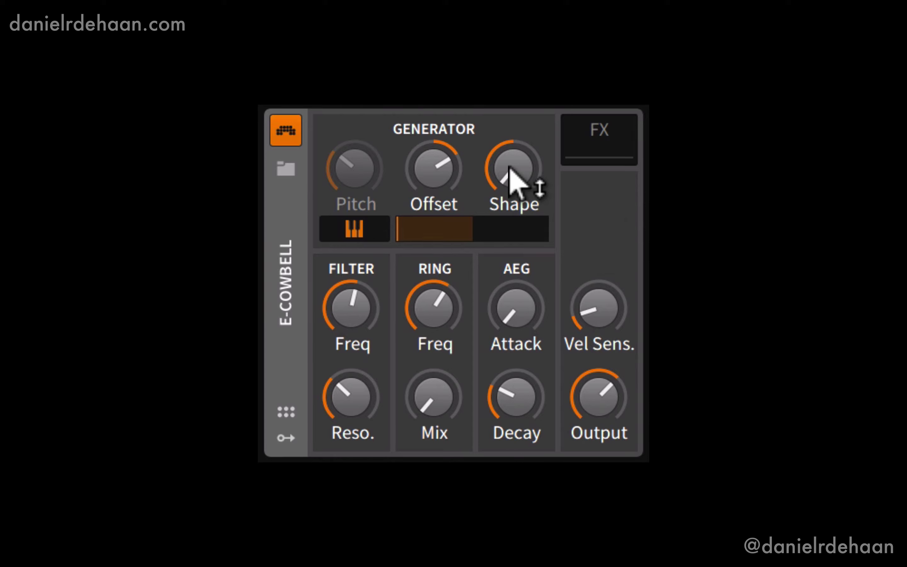
pyautogui.moveTo(509, 168); pyautogui.dragTo(415, 273)
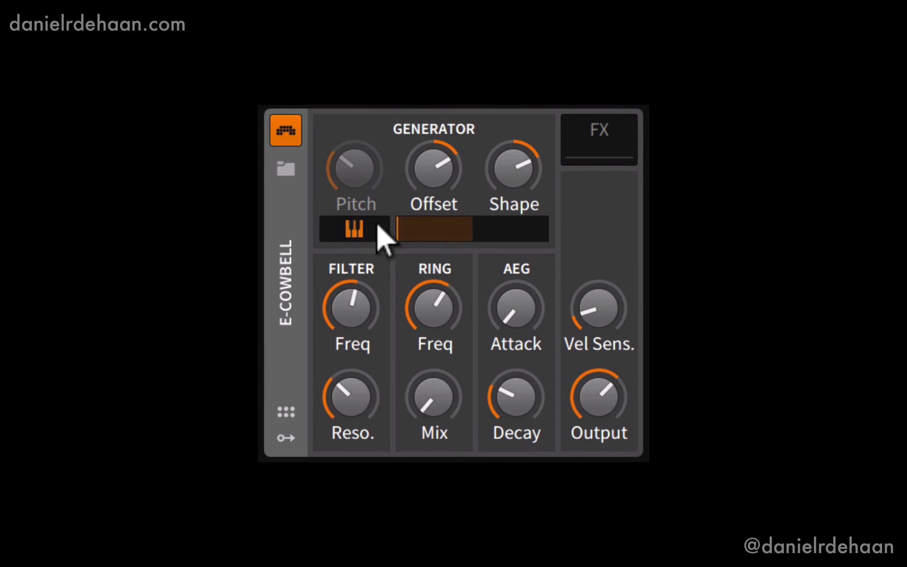
# Set the mix to about 44%, raise Offset to about +12.2 st, and resweep Shape.
pyautogui.moveTo(377, 225); pyautogui.dragTo(435, 225)
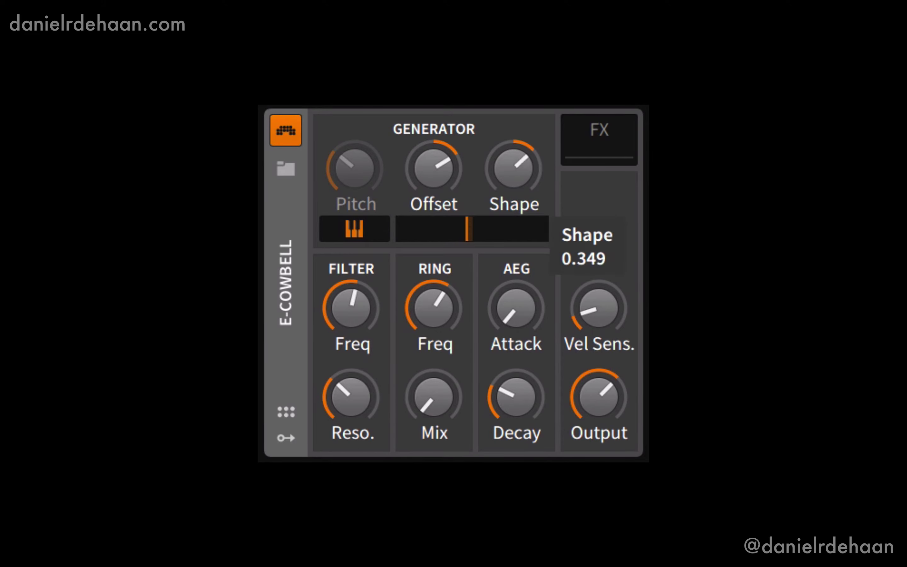
pyautogui.moveTo(513, 169); pyautogui.dragTo(513, 148)
pyautogui.moveTo(422, 163); pyautogui.dragTo(441, 172)
pyautogui.moveTo(514, 169)
pyautogui.mouseDown()
pyautogui.moveTo(513, 225)
pyautogui.moveTo(512, 168)
pyautogui.mouseUp()
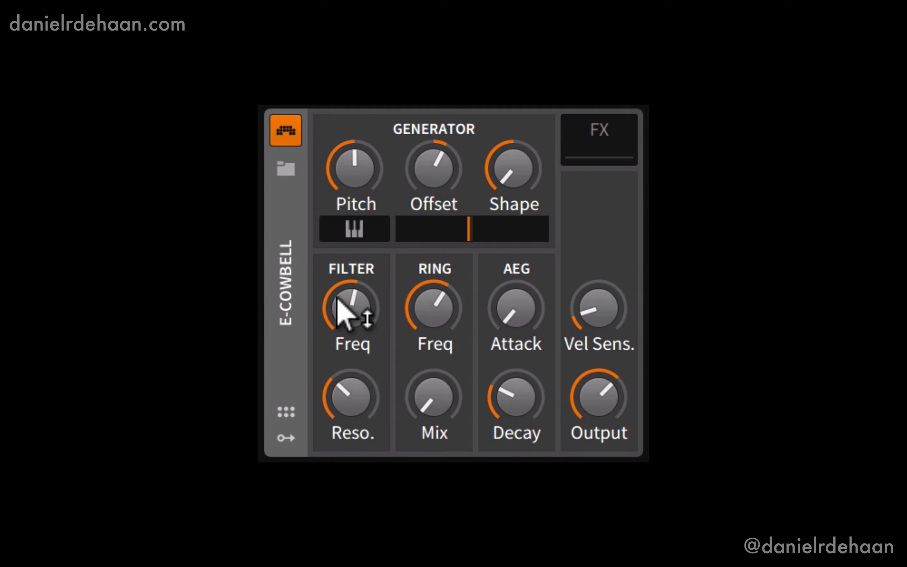
# Lower the filter cutoff frequency to about 151 Hz.
pyautogui.moveTo(338, 298)
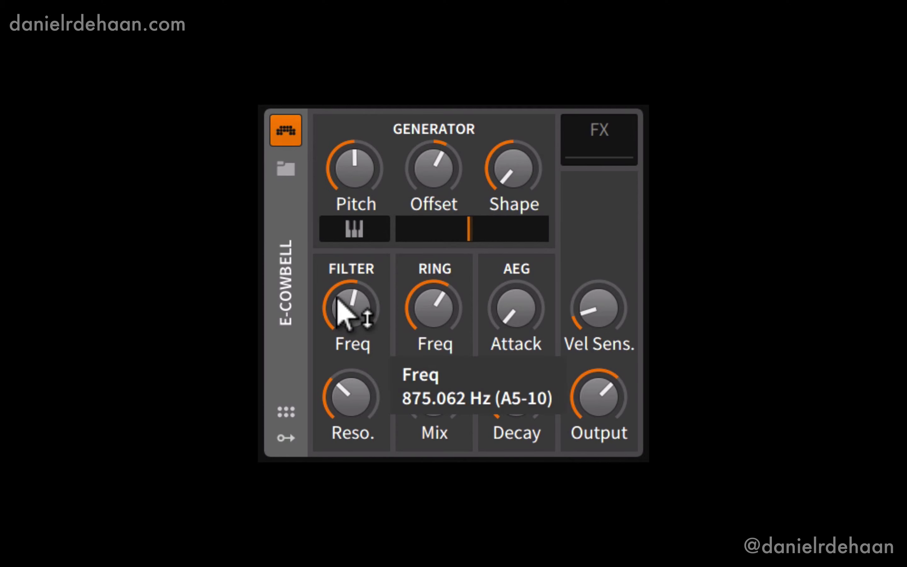
pyautogui.moveTo(337, 298); pyautogui.dragTo(337, 370)
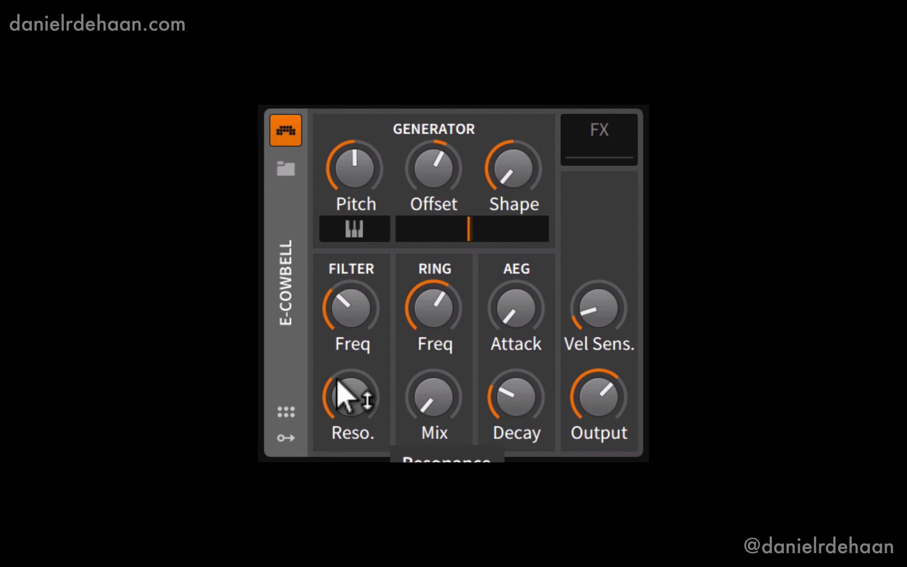
pyautogui.click(355, 337)
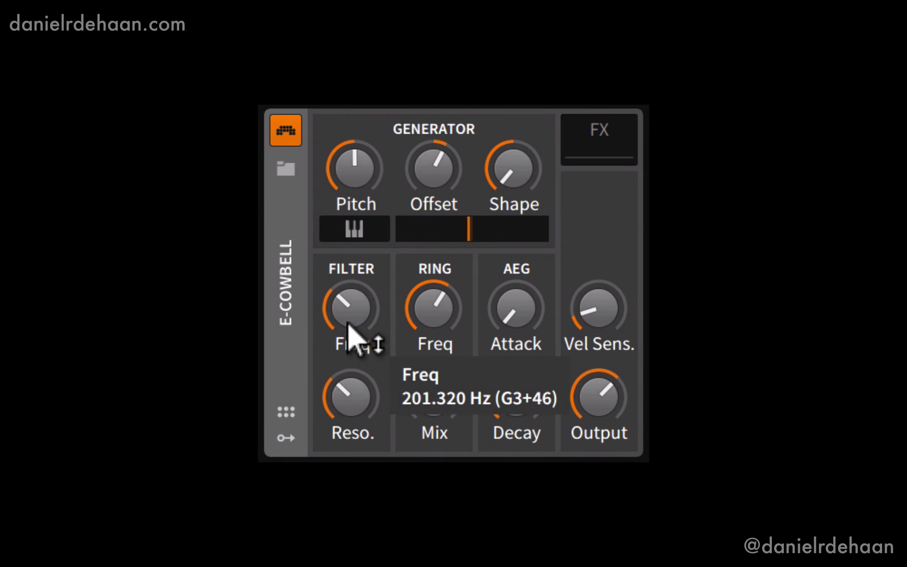
# Raise the filter resonance, pull it back somewhat, then sweep the cutoff again.
pyautogui.moveTo(354, 399); pyautogui.dragTo(334, 391)
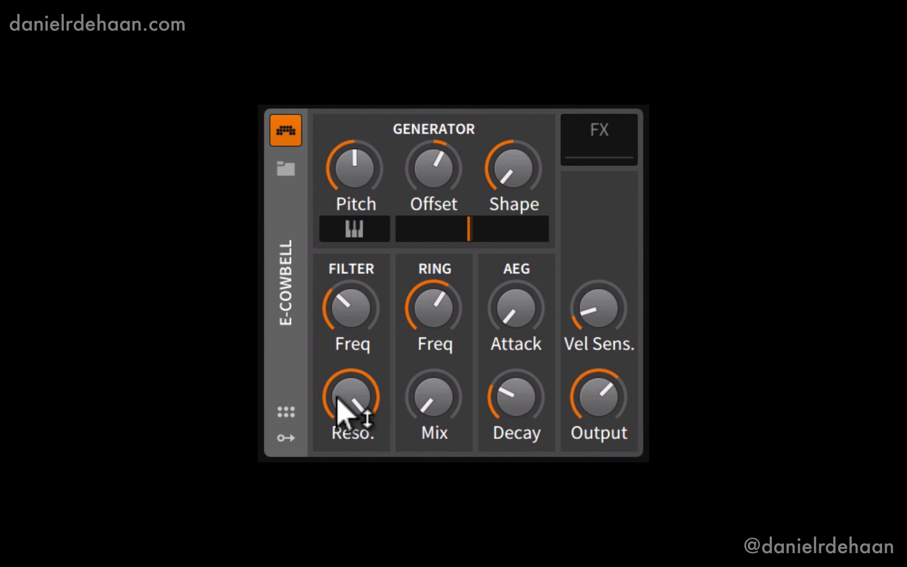
pyautogui.moveTo(339, 400); pyautogui.dragTo(348, 369)
pyautogui.moveTo(338, 297)
pyautogui.mouseDown()
pyautogui.moveTo(338, 285)
pyautogui.moveTo(338, 296)
pyautogui.mouseUp()
pyautogui.moveTo(339, 375); pyautogui.dragTo(340, 399)
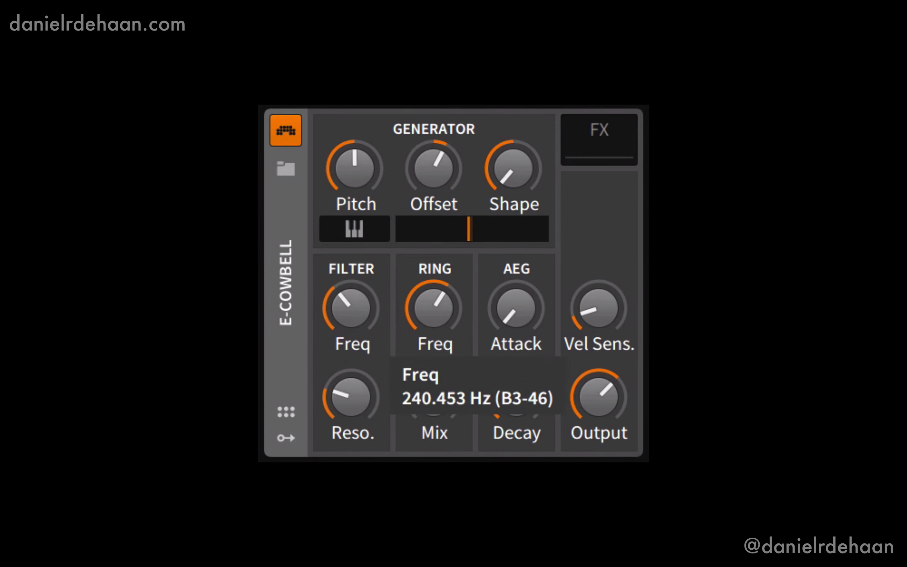
# Settle the filter near 240 Hz, drop Ring Freq to 10 Hz and raise Ring Mix.
pyautogui.moveTo(337, 283); pyautogui.dragTo(341, 283)
pyautogui.moveTo(428, 293)
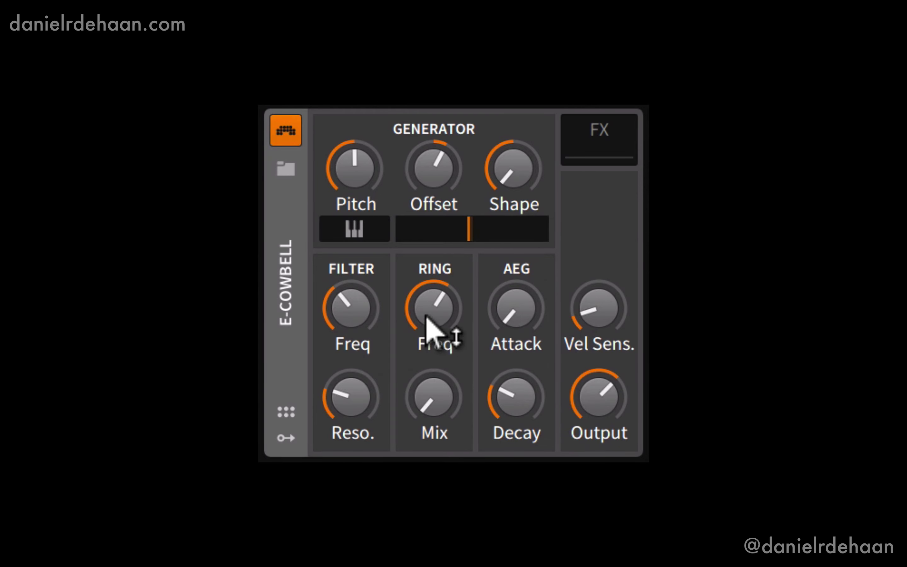
pyautogui.moveTo(430, 311)
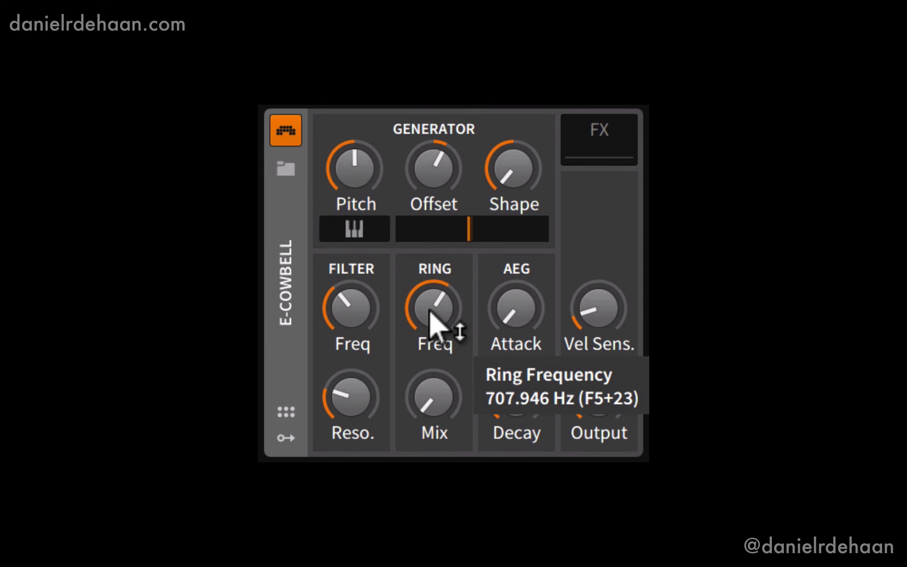
pyautogui.moveTo(429, 311); pyautogui.dragTo(430, 366)
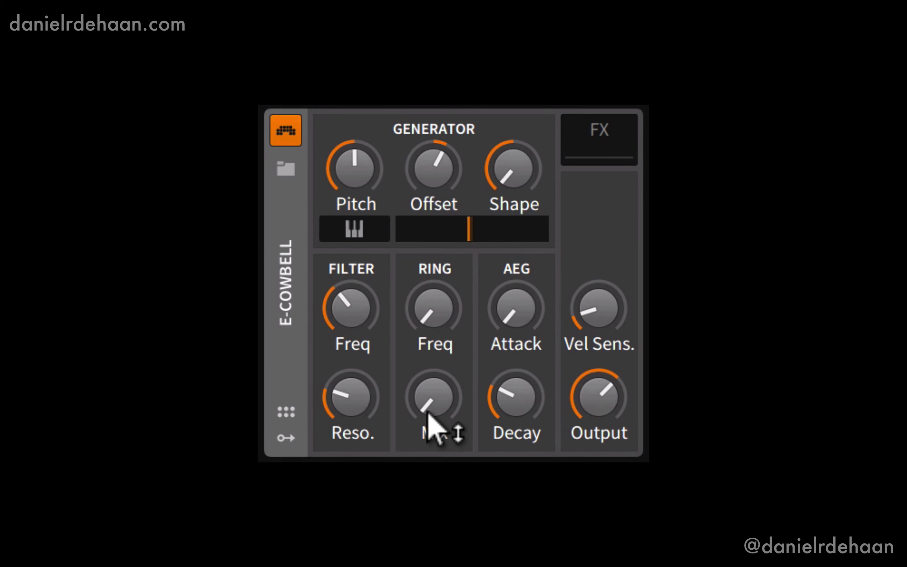
pyautogui.moveTo(427, 413)
pyautogui.moveTo(428, 413); pyautogui.dragTo(427, 337)
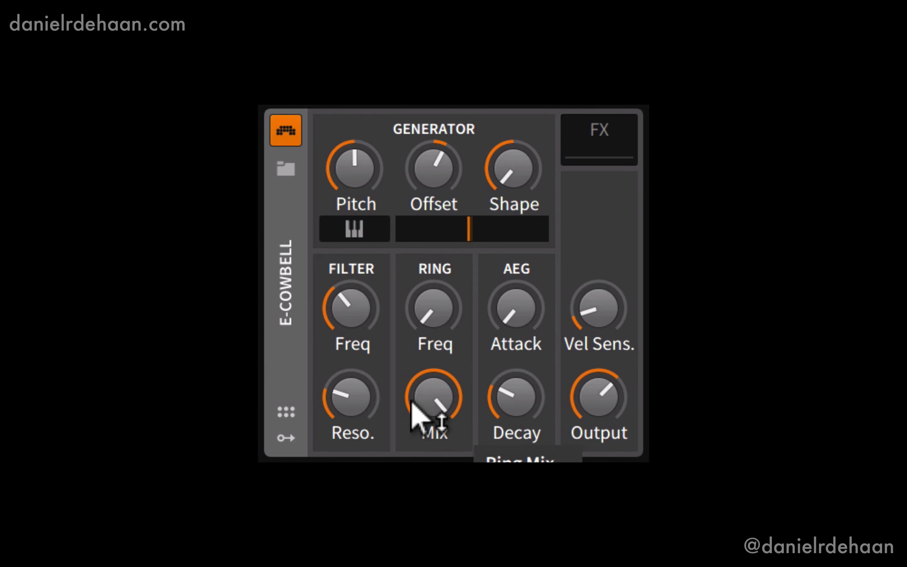
# Turn Ring Mix down, then raise Ring Freq to about 67.8 Hz.
pyautogui.moveTo(413, 402); pyautogui.dragTo(434, 339)
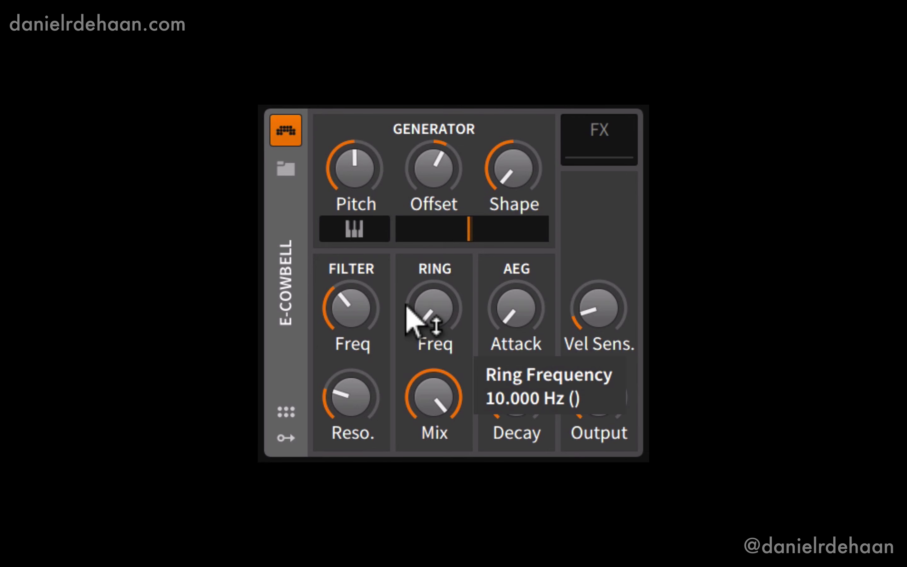
pyautogui.moveTo(434, 307)
pyautogui.mouseDown()
pyautogui.moveTo(434, 248)
pyautogui.moveTo(434, 303)
pyautogui.mouseUp()
pyautogui.moveTo(425, 415)
pyautogui.mouseDown()
pyautogui.moveTo(425, 457)
pyautogui.moveTo(426, 431)
pyautogui.mouseUp()
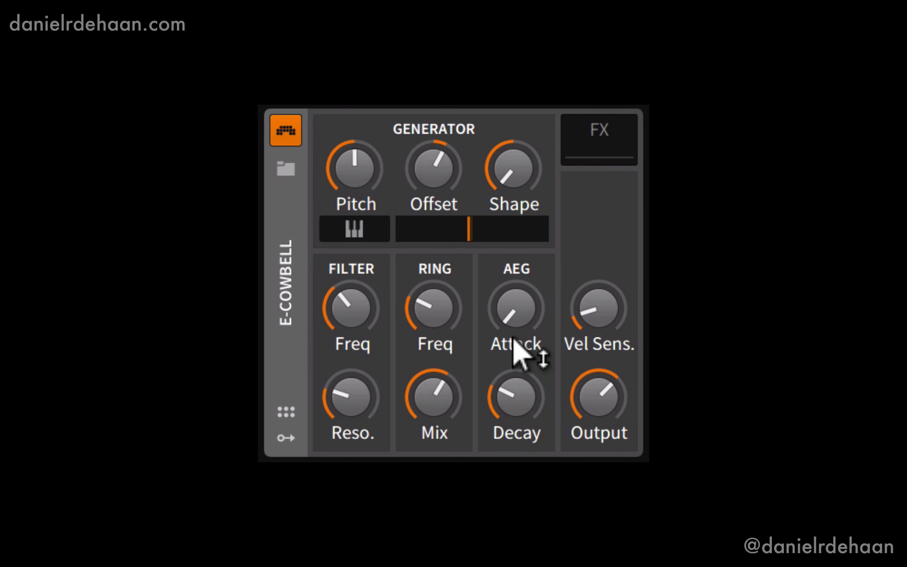
# Lengthen the AEG Attack to about 32 ms.
pyautogui.moveTo(513, 338)
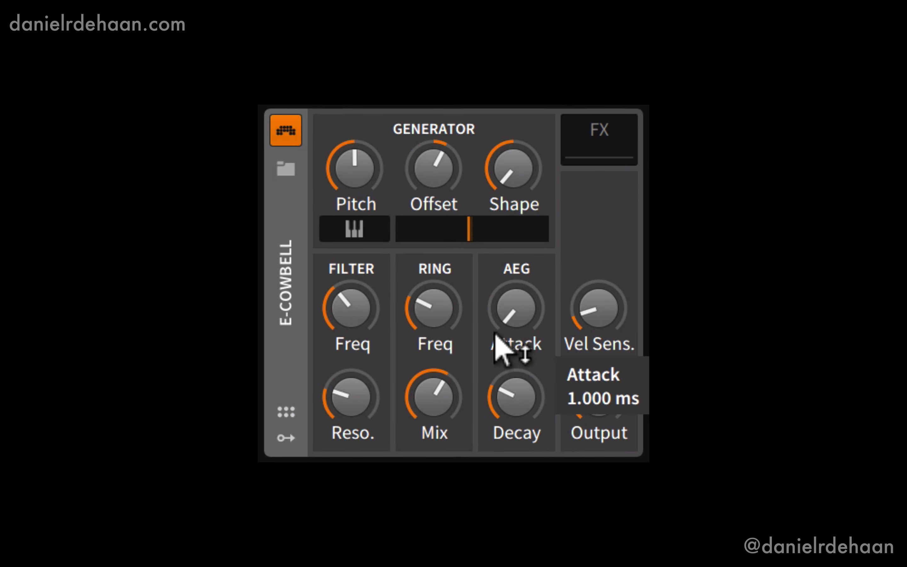
pyautogui.moveTo(501, 390)
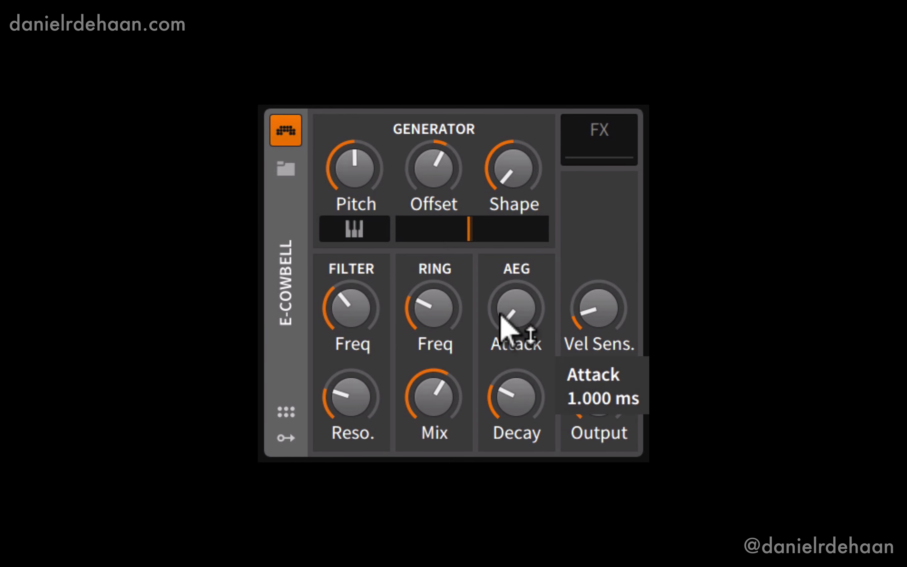
pyautogui.moveTo(506, 320); pyautogui.dragTo(506, 278)
pyautogui.moveTo(435, 361); pyautogui.dragTo(427, 370)
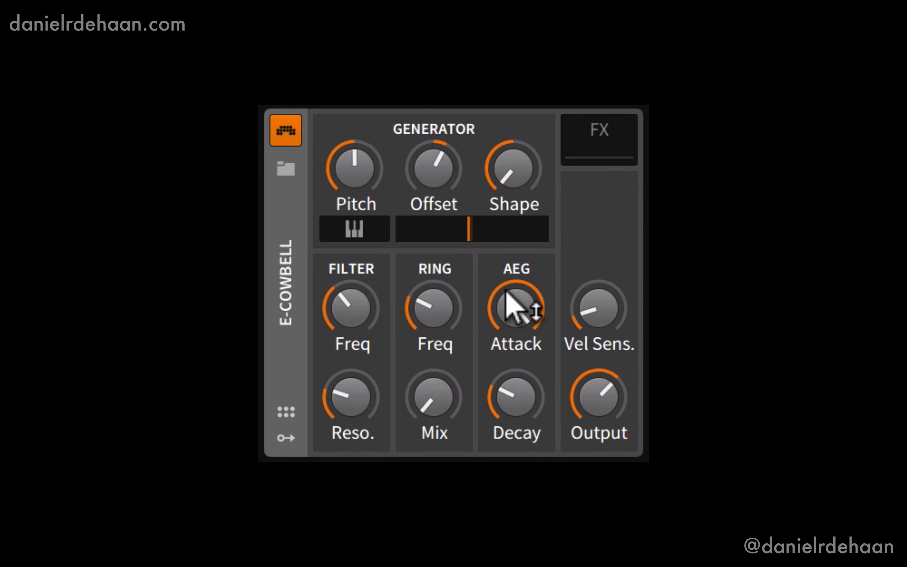
pyautogui.moveTo(506, 291)
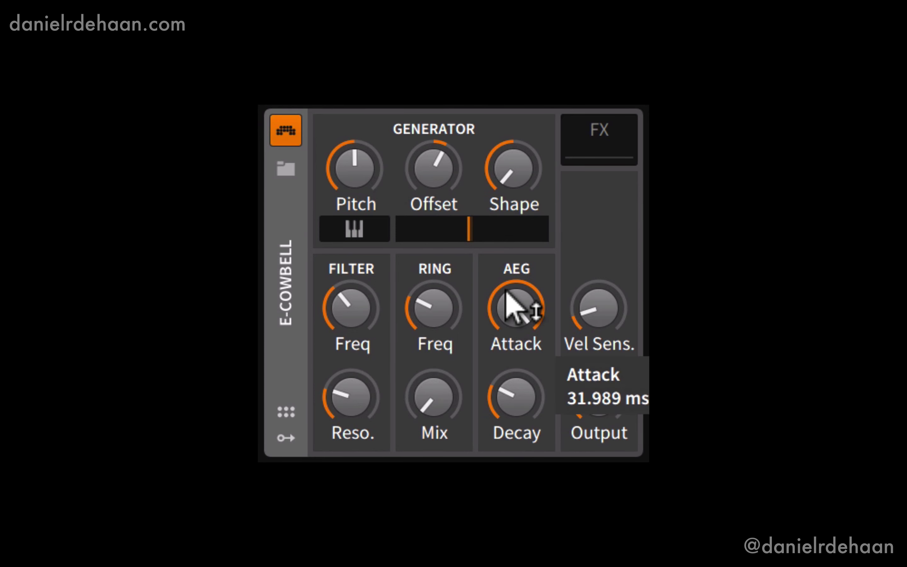
pyautogui.moveTo(506, 291); pyautogui.dragTo(504, 293)
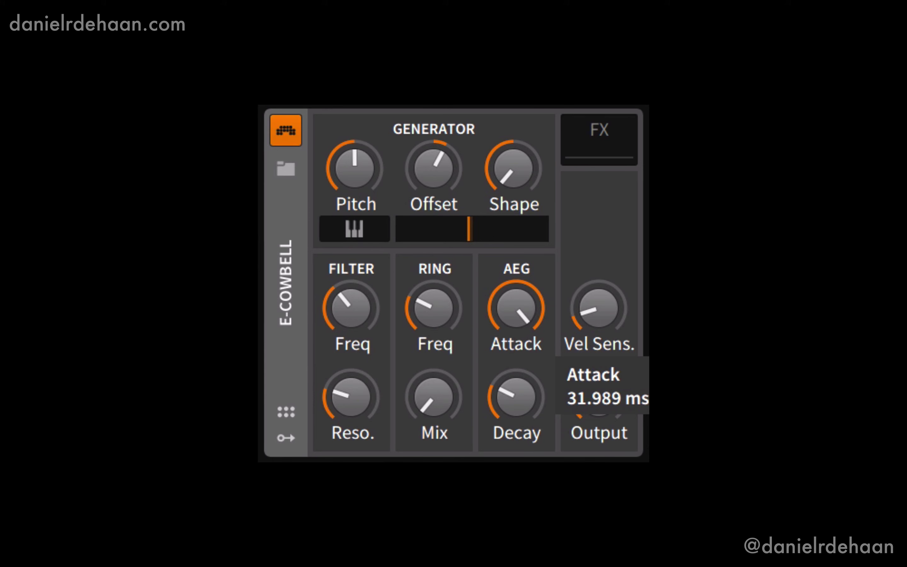
# Bring the Attack back to 1 ms and shorten the envelope Decay.
pyautogui.moveTo(505, 293)
pyautogui.mouseDown()
pyautogui.moveTo(507, 307)
pyautogui.moveTo(501, 300)
pyautogui.mouseUp()
pyautogui.scroll(-2, 502, 301)
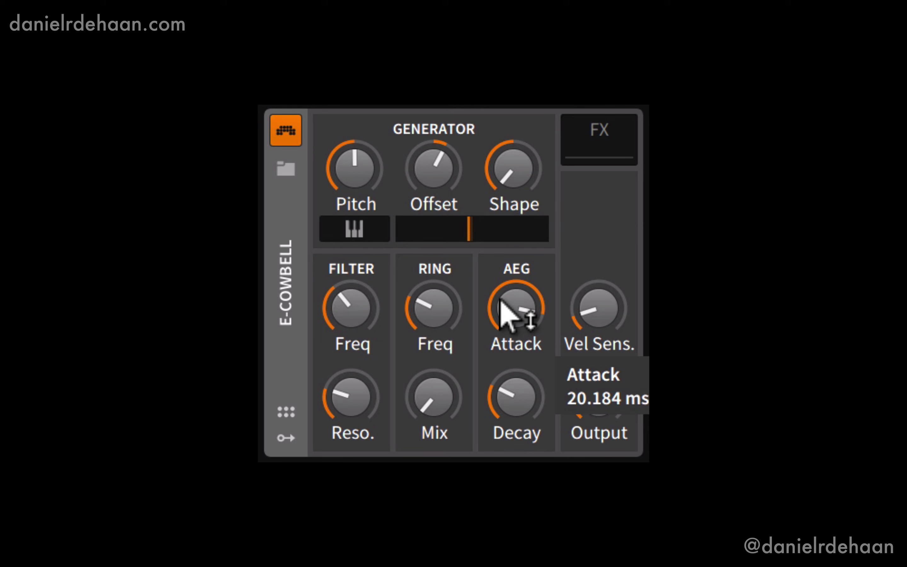
pyautogui.moveTo(501, 300); pyautogui.dragTo(502, 337)
pyautogui.moveTo(510, 390); pyautogui.dragTo(501, 356)
pyautogui.moveTo(506, 403); pyautogui.dragTo(498, 426)
pyautogui.click(497, 380)
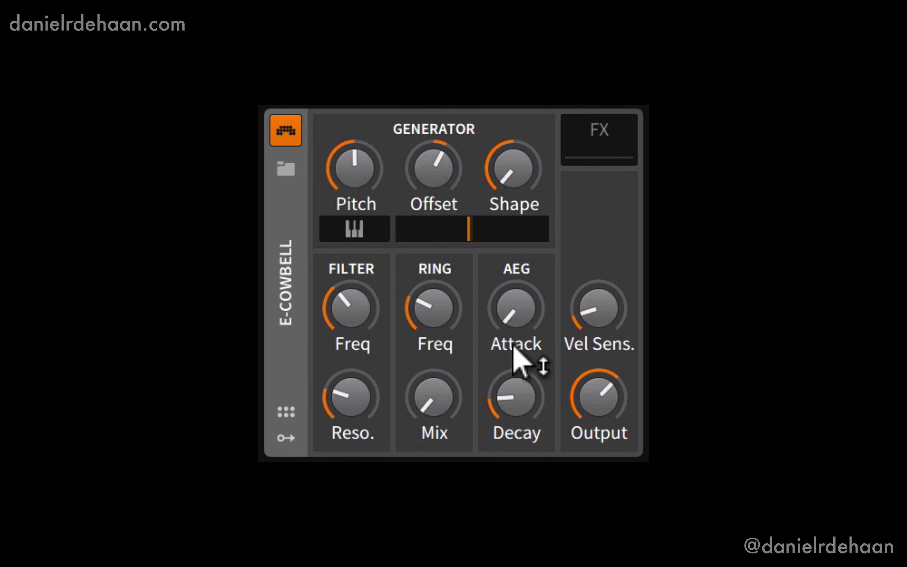